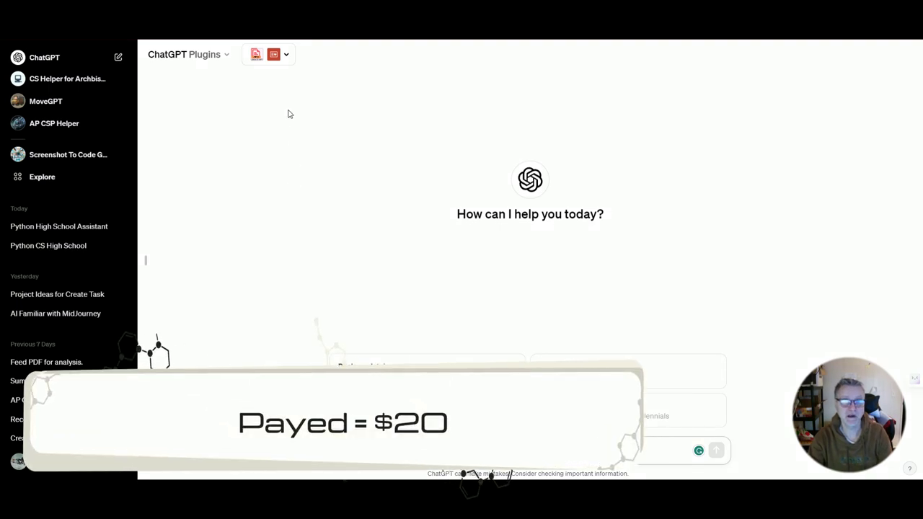
Step: Check the enabled plugins, then drag the Prompts.txt Notepad window onscreen and enlarge it
{"action": "left_click", "coordinate": [287, 56]}
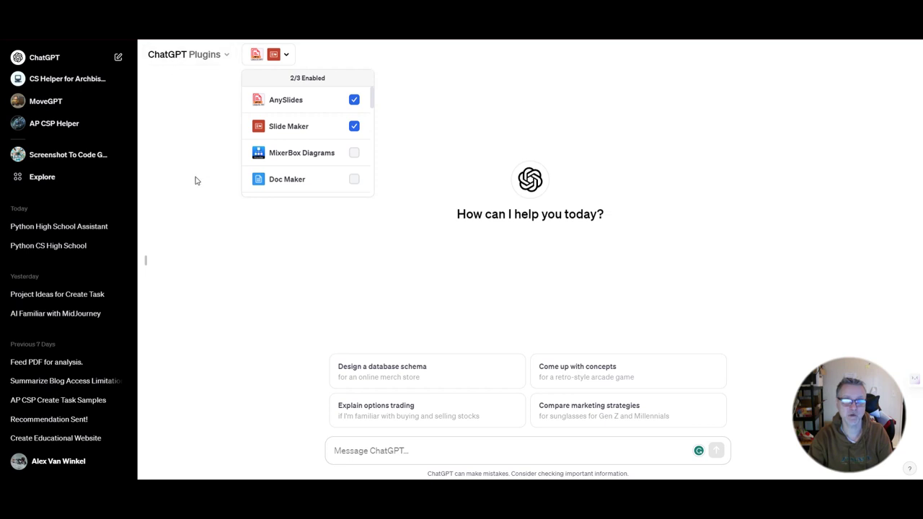
{"action": "left_click", "coordinate": [437, 455]}
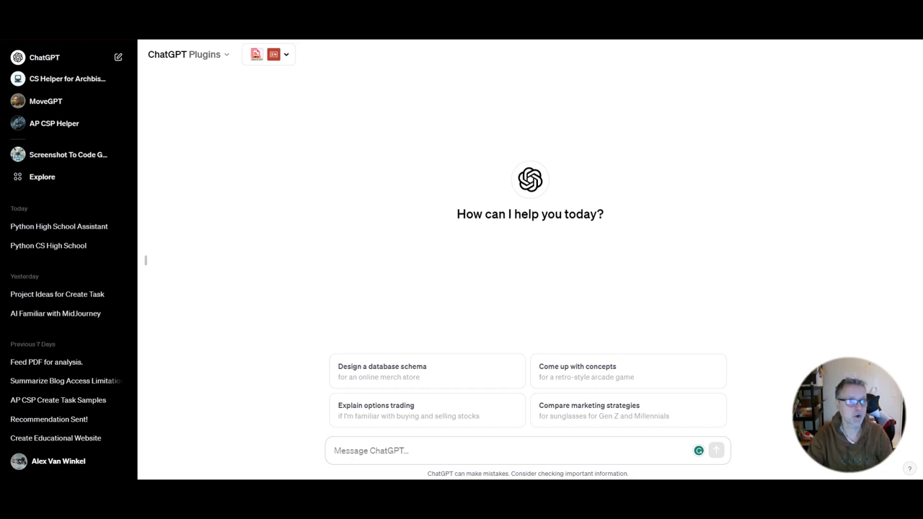
{"action": "left_click_drag", "start_coordinate": [0, 120], "coordinate": [353, 107]}
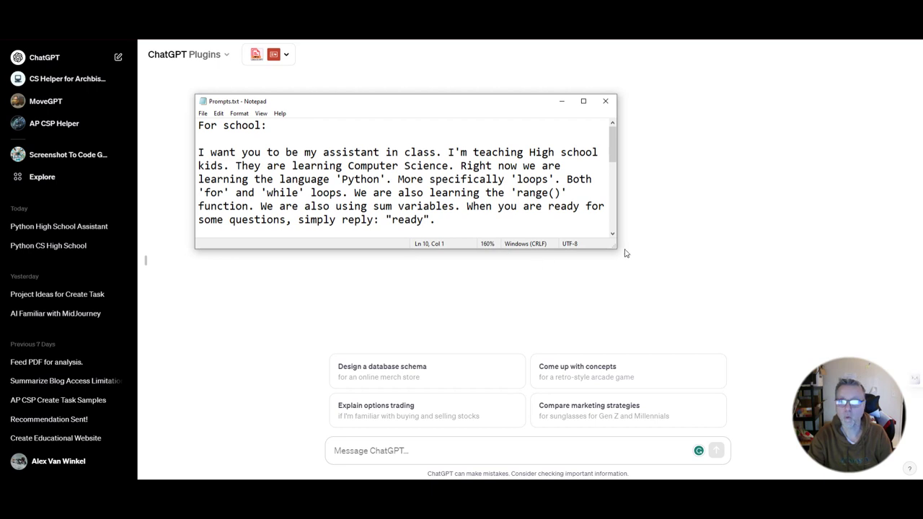
{"action": "scroll", "coordinate": [542, 204], "scroll_direction": "up", "scroll_amount": 5, "text": "ctrl"}
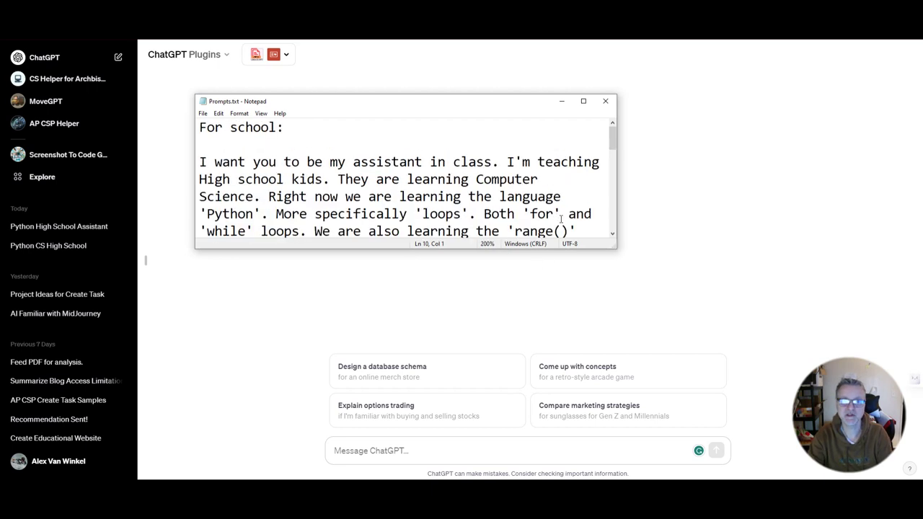
{"action": "left_click_drag", "start_coordinate": [616, 251], "coordinate": [741, 297]}
Step: Copy the classroom prompt paragraph from Prompts.txt and minimize Notepad
{"action": "triple_click", "coordinate": [303, 179]}
{"action": "right_click", "coordinate": [303, 179]}
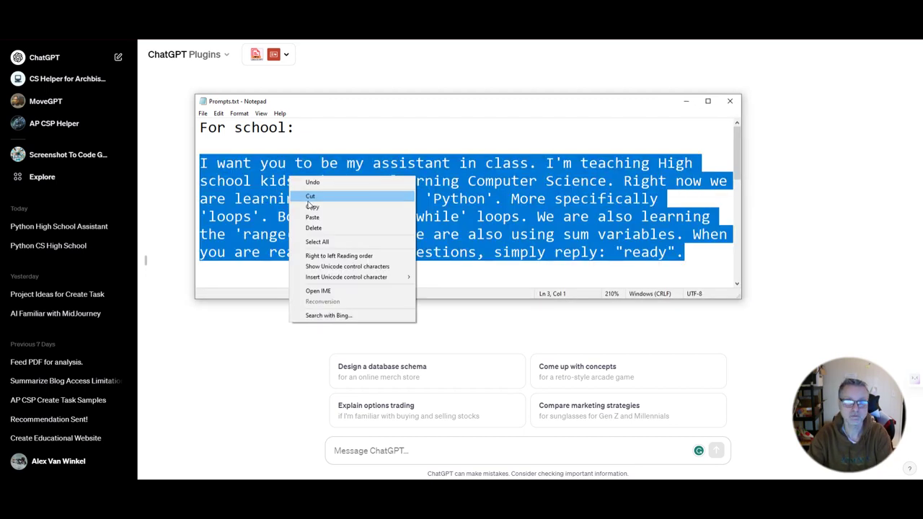
{"action": "left_click", "coordinate": [313, 207]}
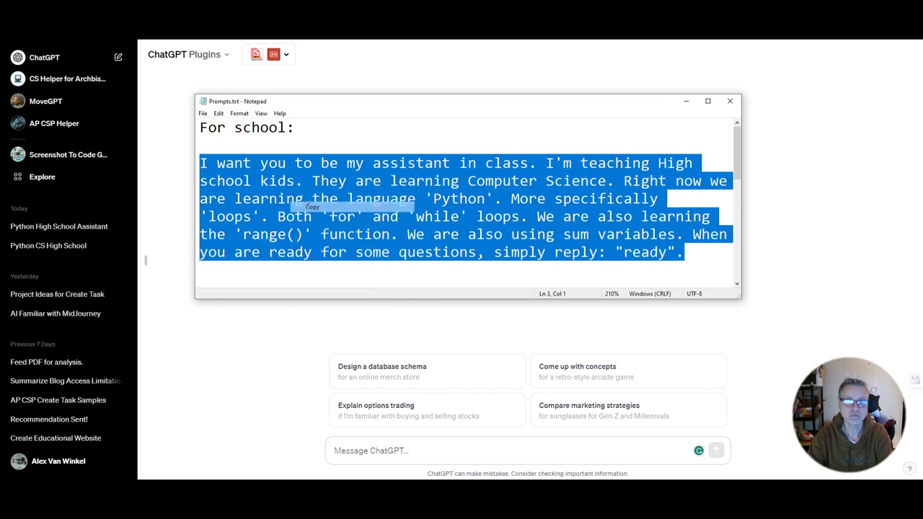
{"action": "left_click", "coordinate": [684, 108]}
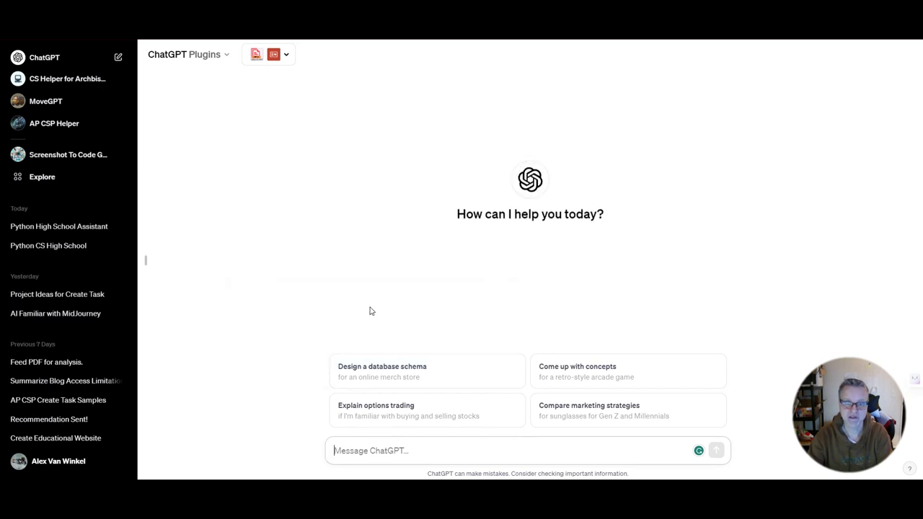
Step: Paste the copied Python-loops classroom prompt into ChatGPT and send it, getting the reply 'Ready.'
{"action": "left_click", "coordinate": [287, 61]}
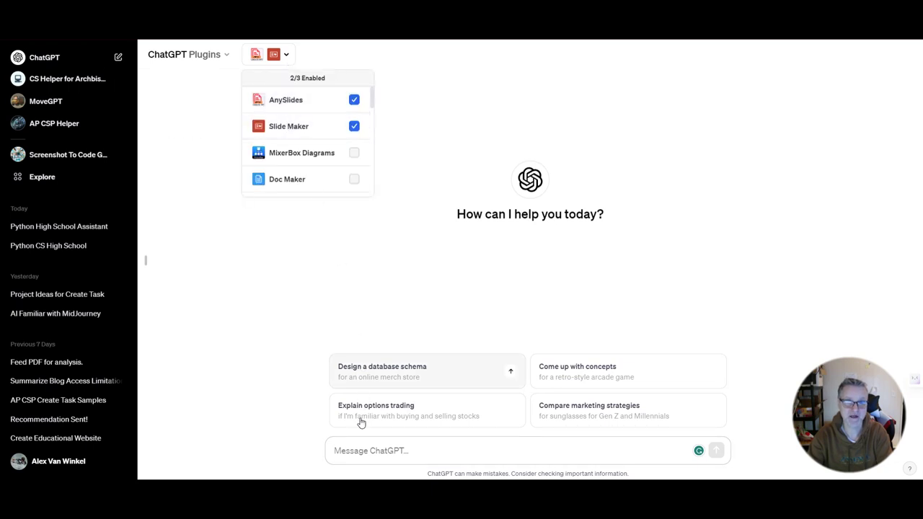
{"action": "left_click", "coordinate": [274, 303]}
{"action": "key", "text": "ctrl+v"}
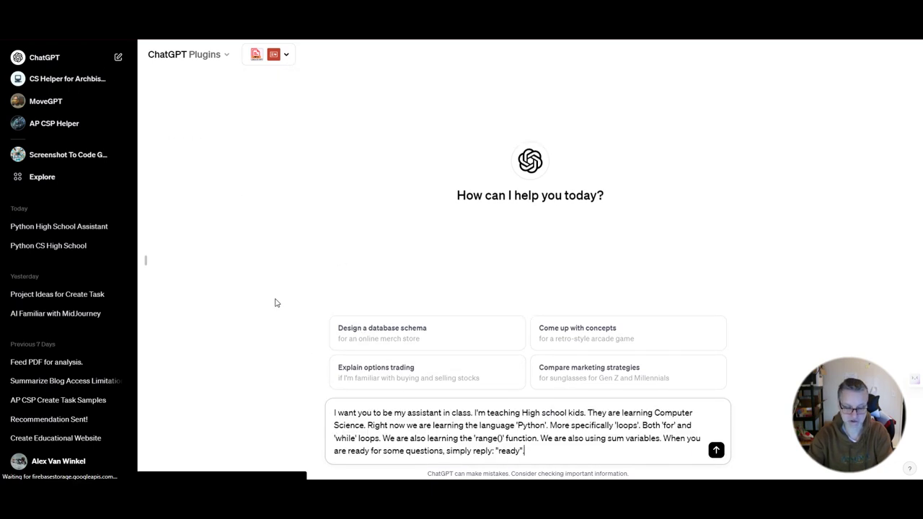
{"action": "key", "text": "Return"}
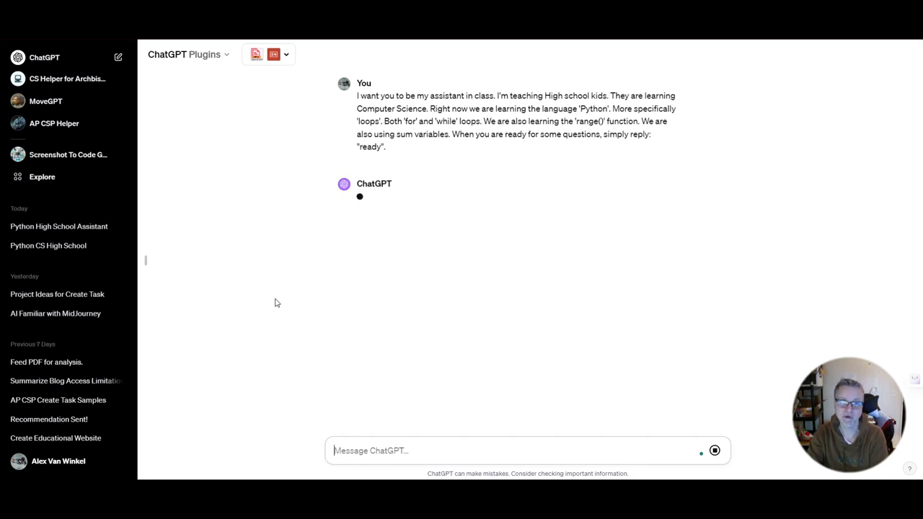
{"action": "left_click_drag", "start_coordinate": [356, 95], "coordinate": [696, 146]}
{"action": "left_click", "coordinate": [642, 176]}
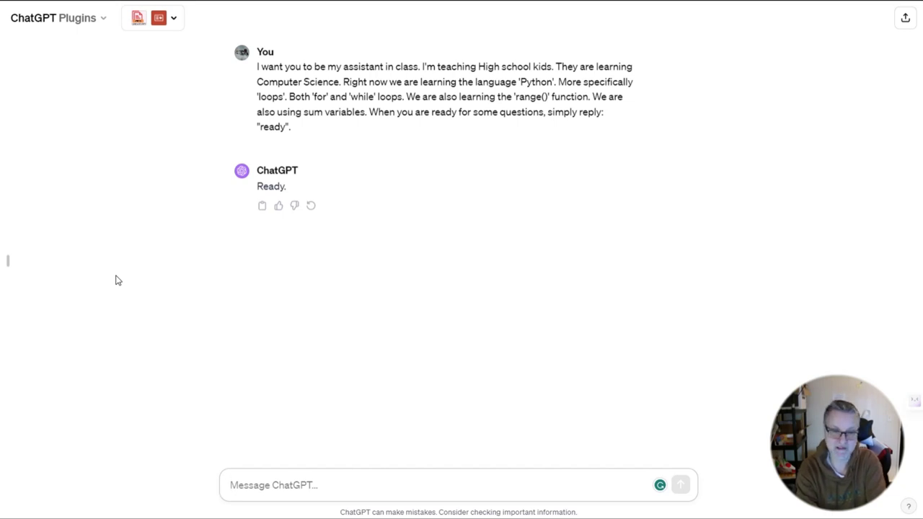
Step: Type a request for 20 buggy Python loop snippets (for and while, not lists), each with a one-line explanation
{"action": "type", "text": "Can you care"}
{"action": "key", "text": "BackSpace"}
{"action": "key", "text": "BackSpace"}
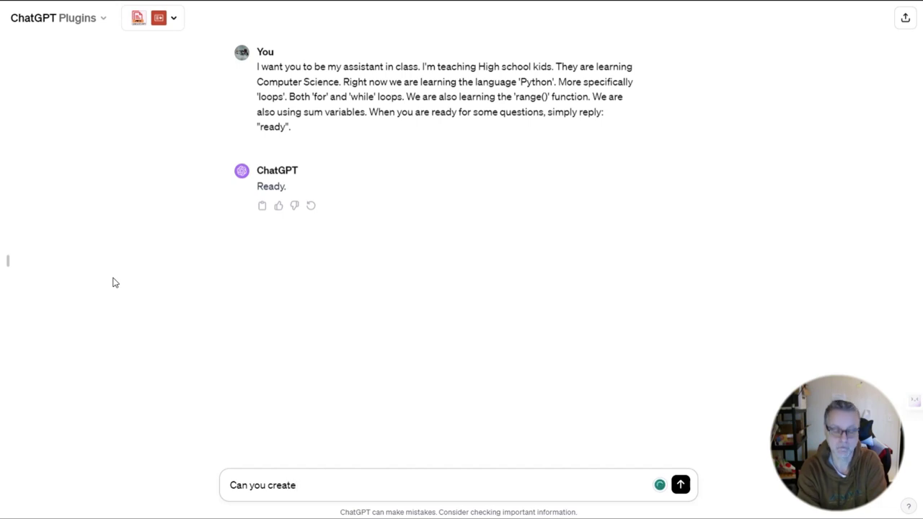
{"action": "type", "text": "reate 20 "}
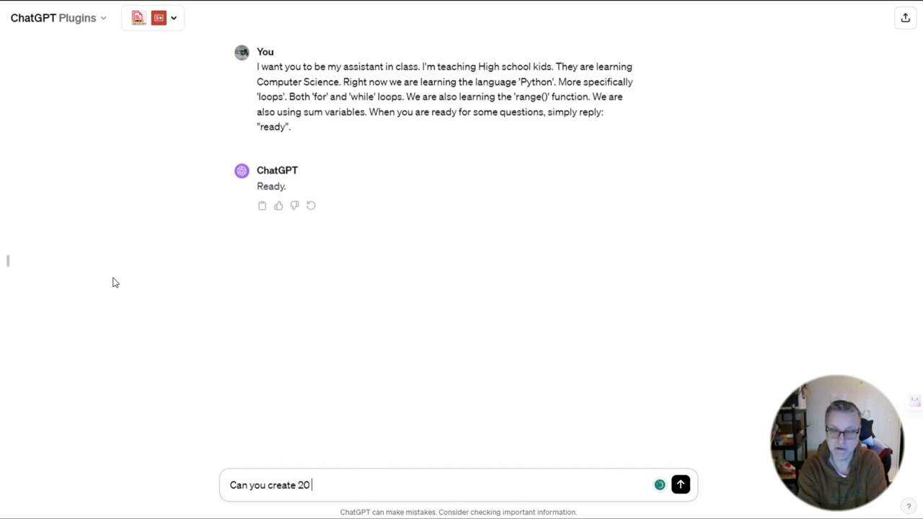
{"action": "type", "text": "pieces of"}
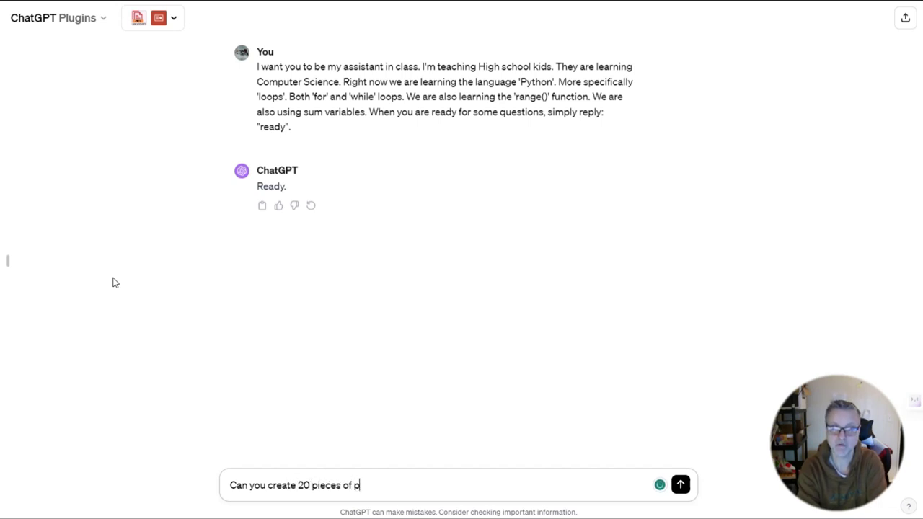
{"action": "type", "text": " Python code "}
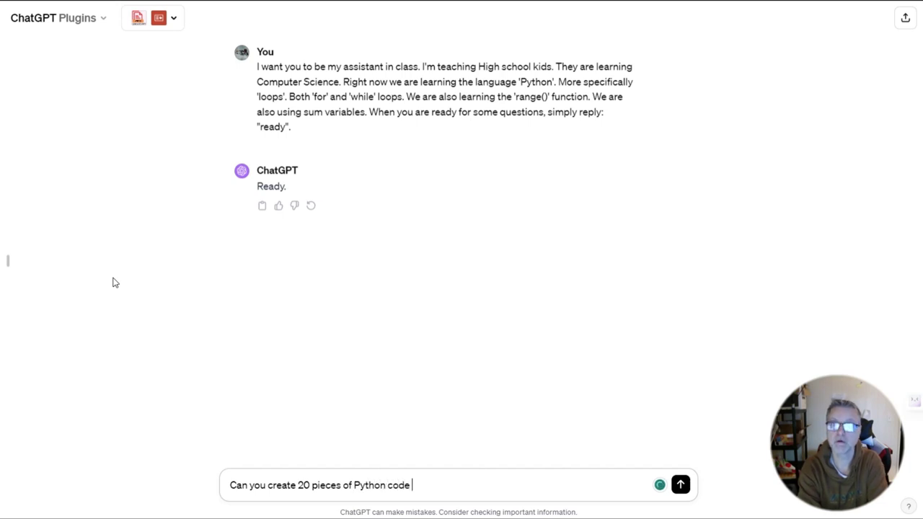
{"action": "type", "text": "that"}
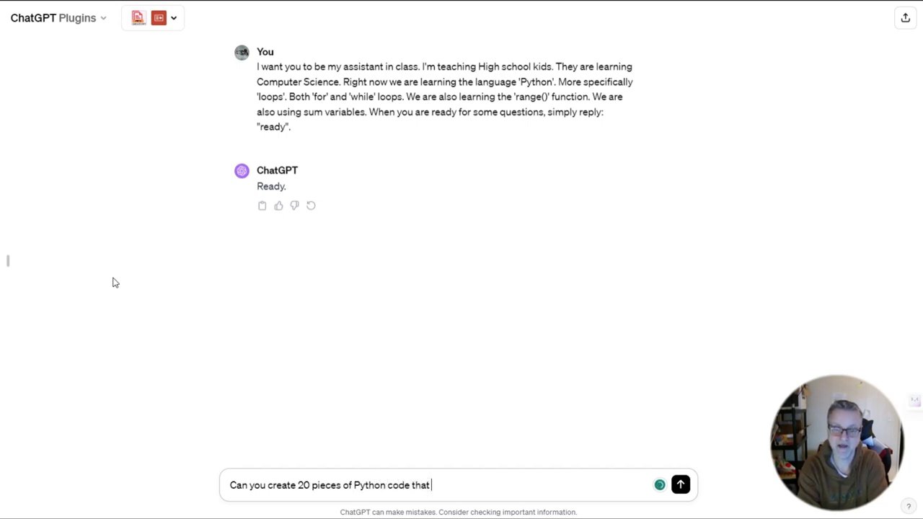
{"action": "type", "text": " involg"}
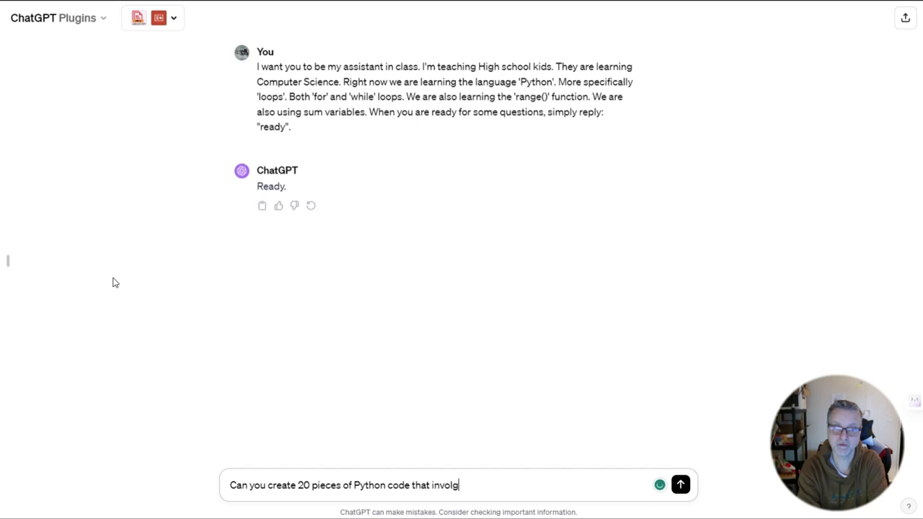
{"action": "key", "text": "BackSpace"}
{"action": "key", "text": "BackSpace"}
{"action": "type", "text": "lve loops "}
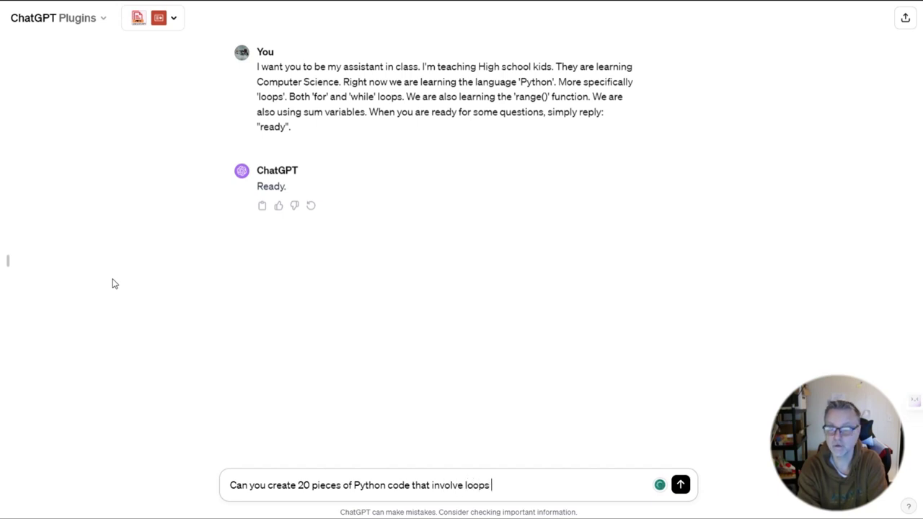
{"action": "type", "text": "(for and while l"}
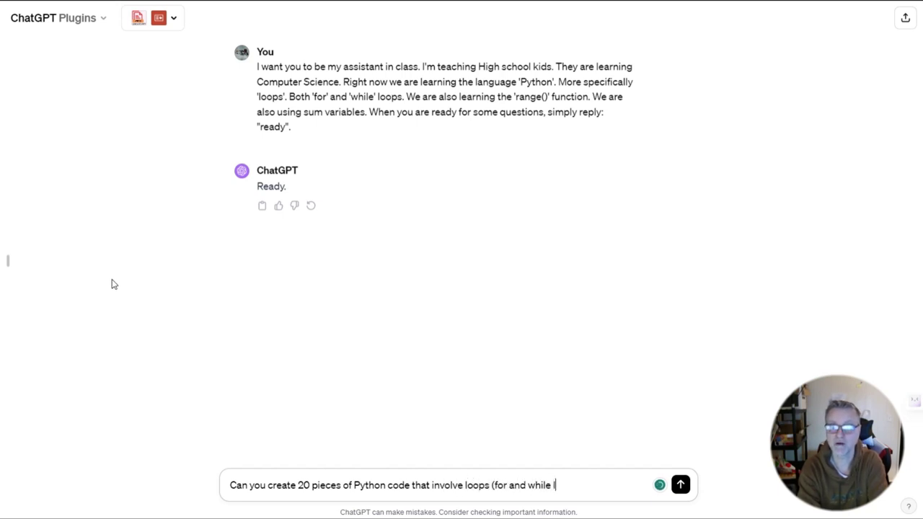
{"action": "type", "text": "oops, but n"}
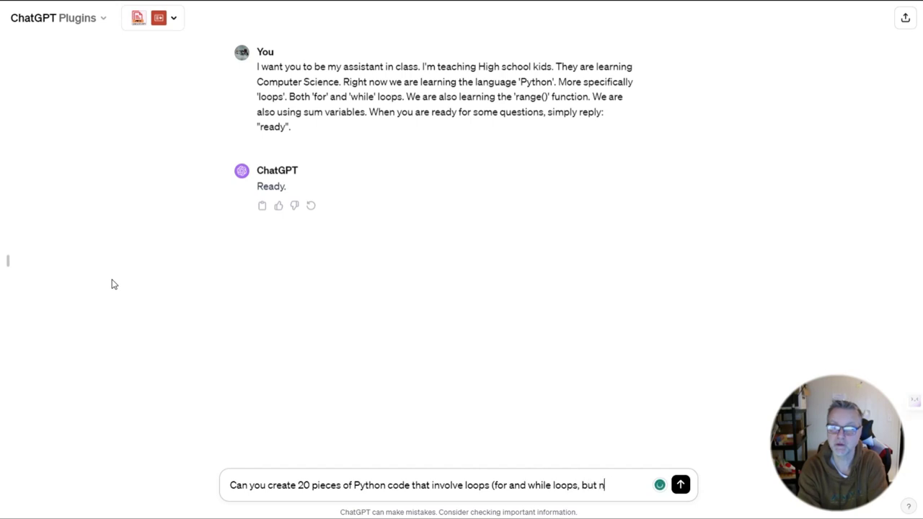
{"action": "type", "text": "ot lists"}
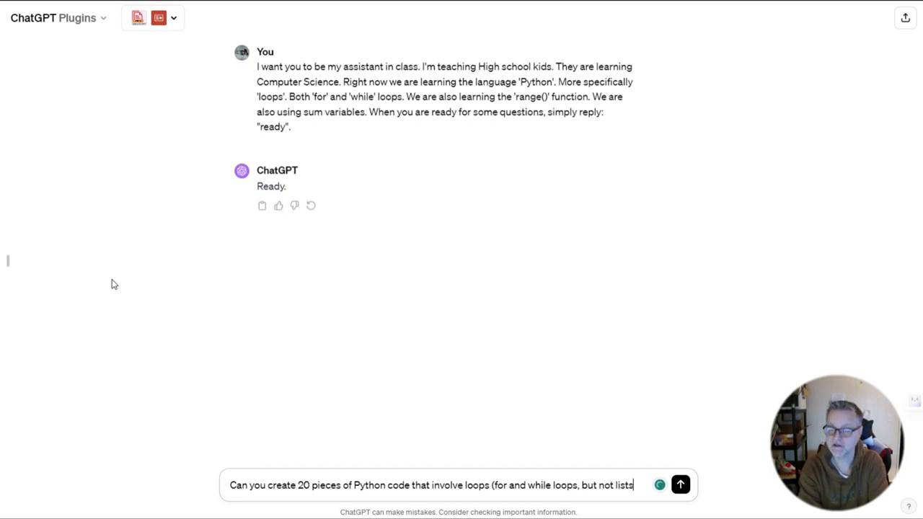
{"action": "type", "text": ") that "}
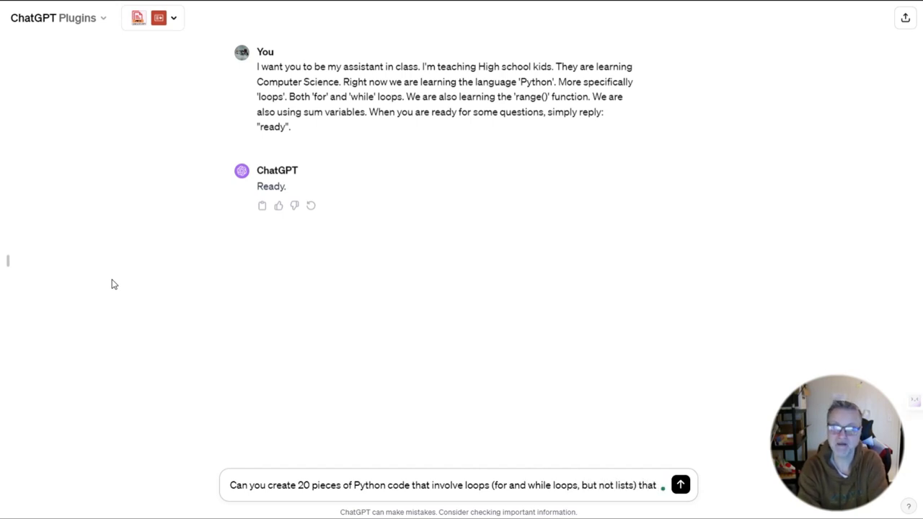
{"action": "type", "text": "have a litt"}
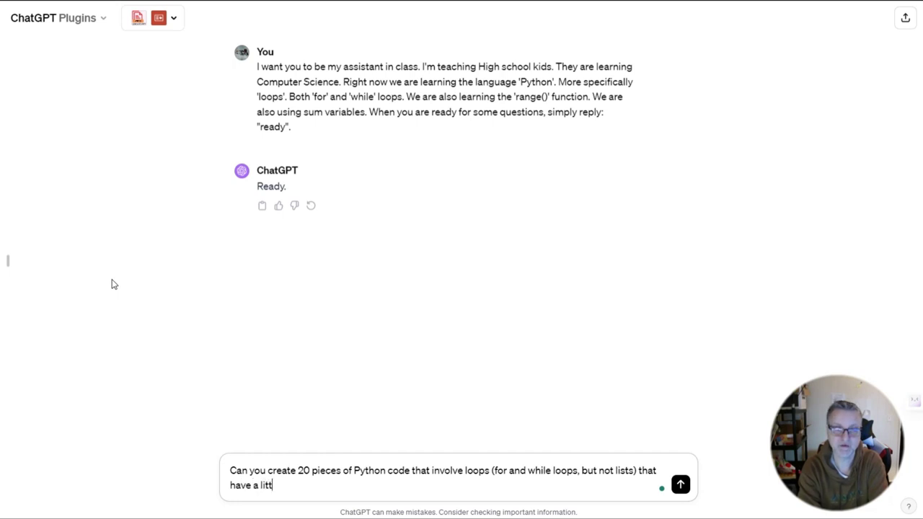
{"action": "type", "text": "le error."}
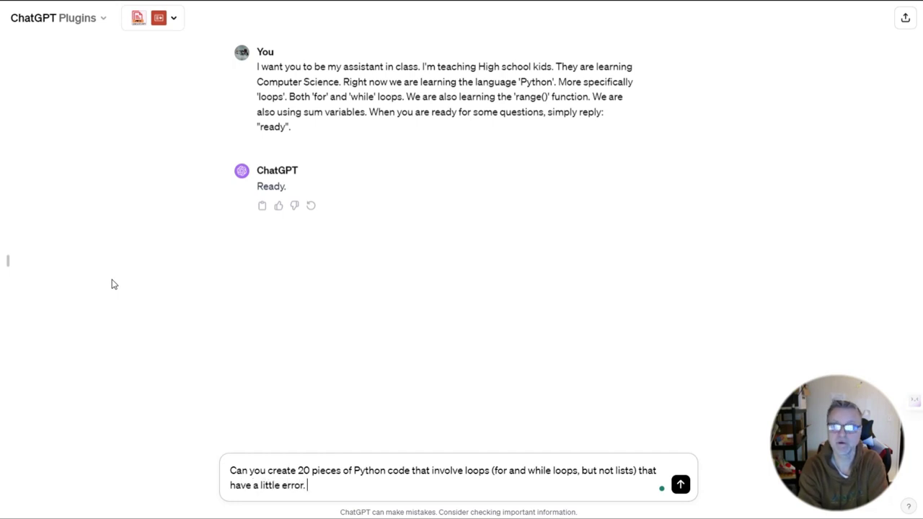
{"action": "key", "text": "BackSpace"}
{"action": "type", "text": "?  Just give me the "}
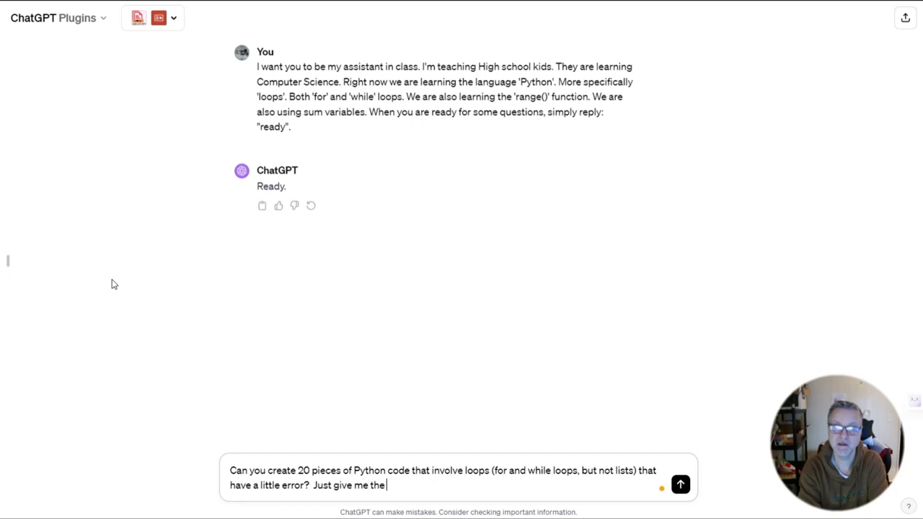
{"action": "type", "text": "code, and one line of ex"}
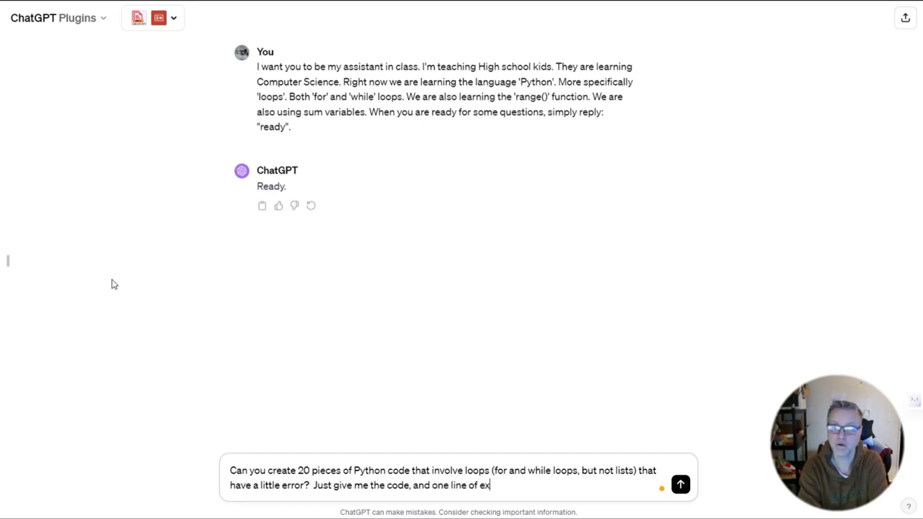
{"action": "type", "text": "planation "}
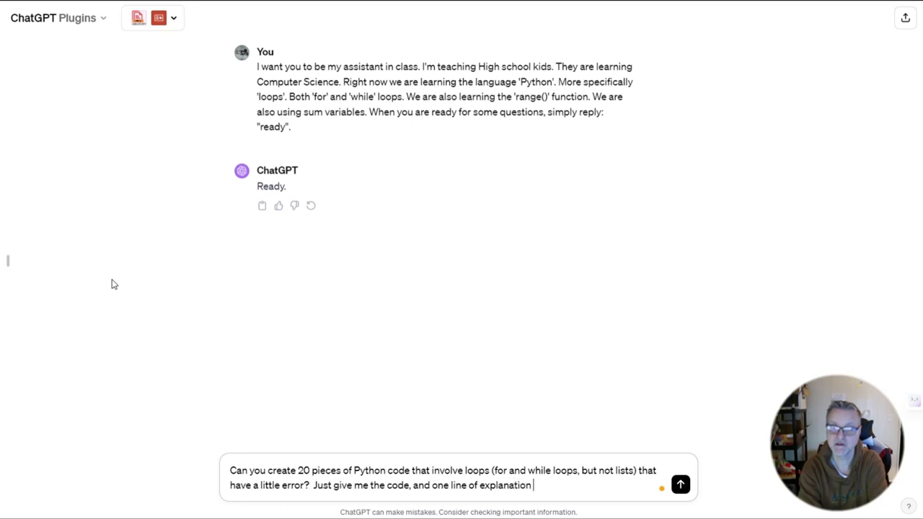
{"action": "type", "text": "why this"}
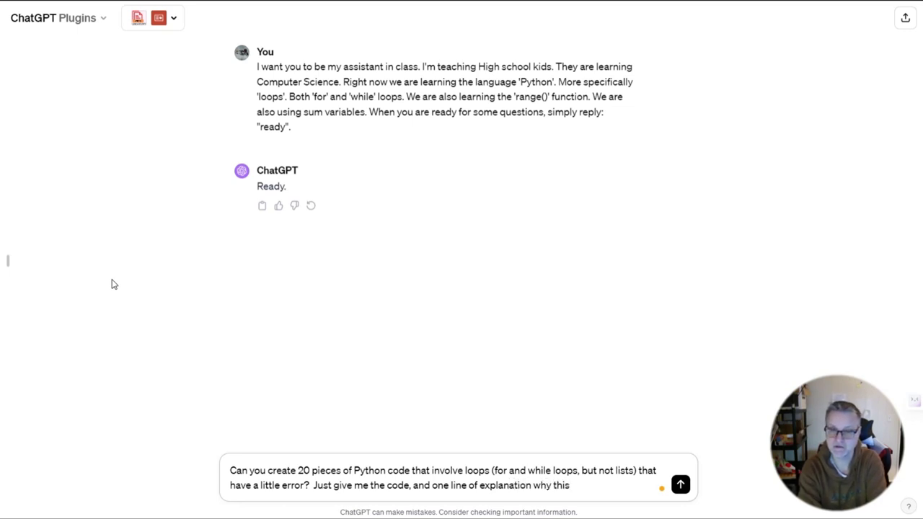
{"action": "type", "text": " code is "}
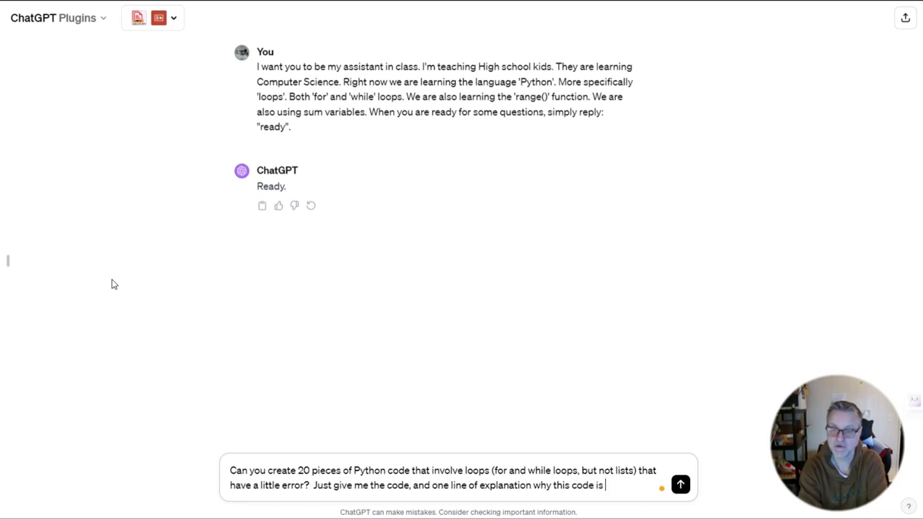
{"action": "type", "text": "wrong."}
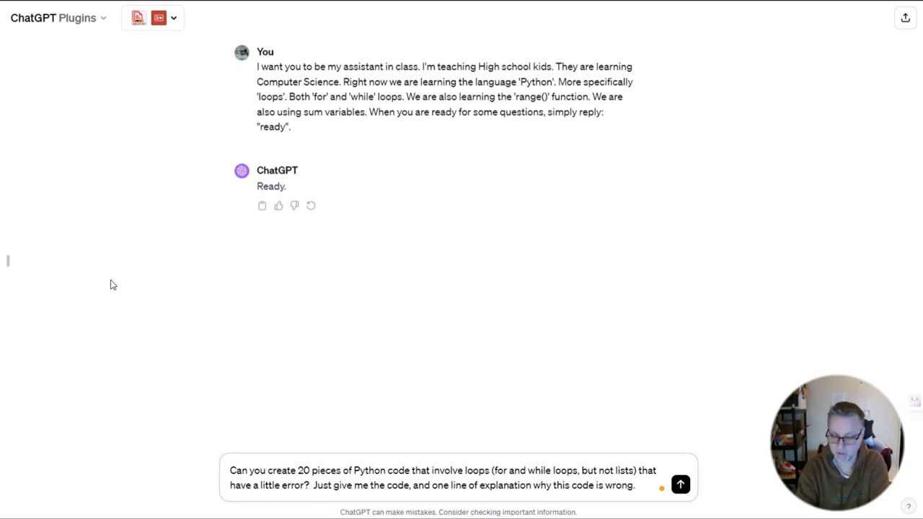
Step: Send the snippet request and let ChatGPT list all 20 buggy loops with explanations
{"action": "key", "text": "Return"}
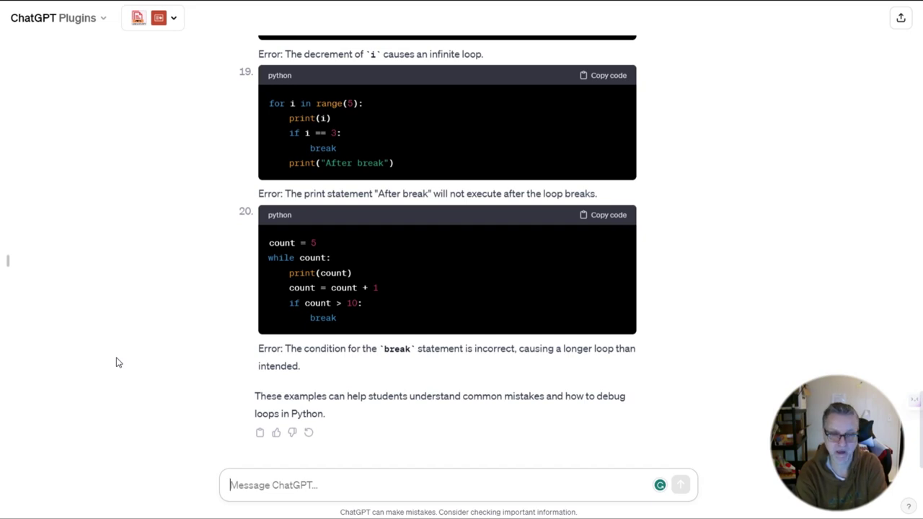
Step: Request a plugin-made slide deck of the 20 snippets, each titled 'Find the error', plus an intro page
{"action": "type", "text": "Can you"}
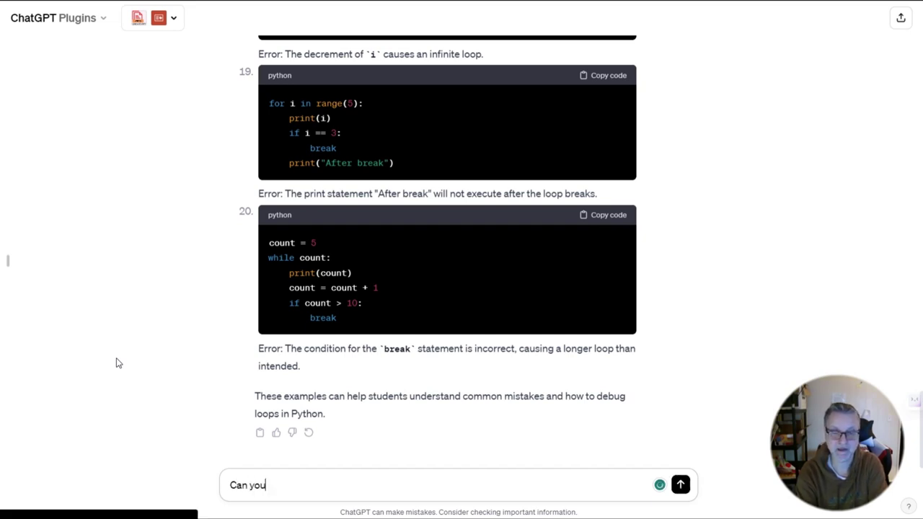
{"action": "type", "text": " create a"}
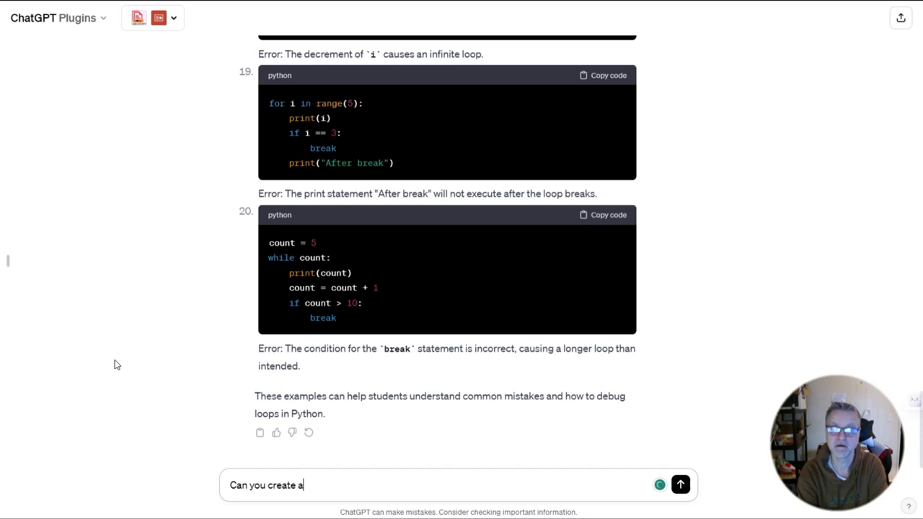
{"action": "type", "text": " slide deck o"}
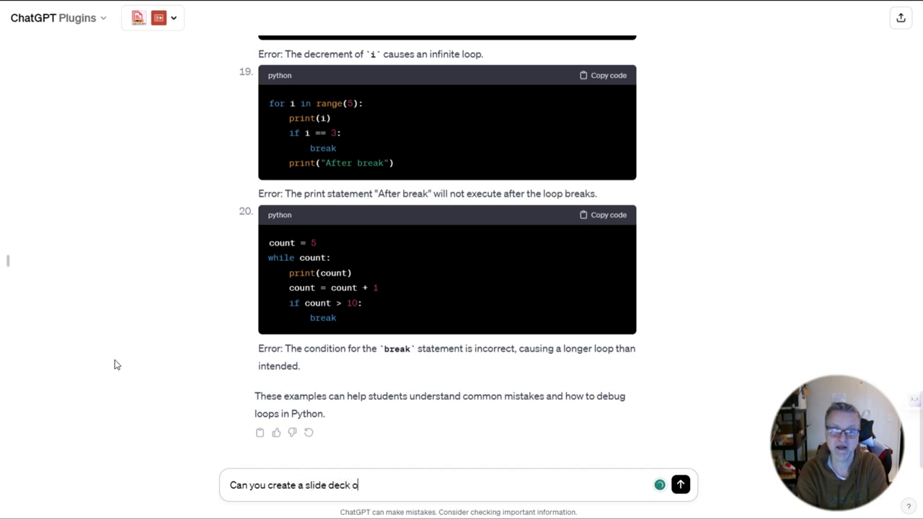
{"action": "type", "text": "ut fo t"}
{"action": "key", "text": "BackSpace"}
{"action": "key", "text": "BackSpace"}
{"action": "type", "text": "of"}
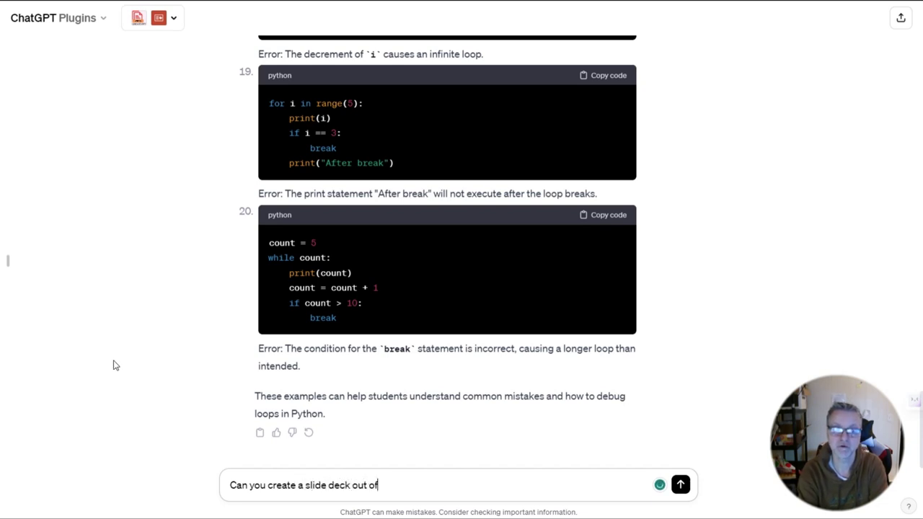
{"action": "type", "text": " these 20"}
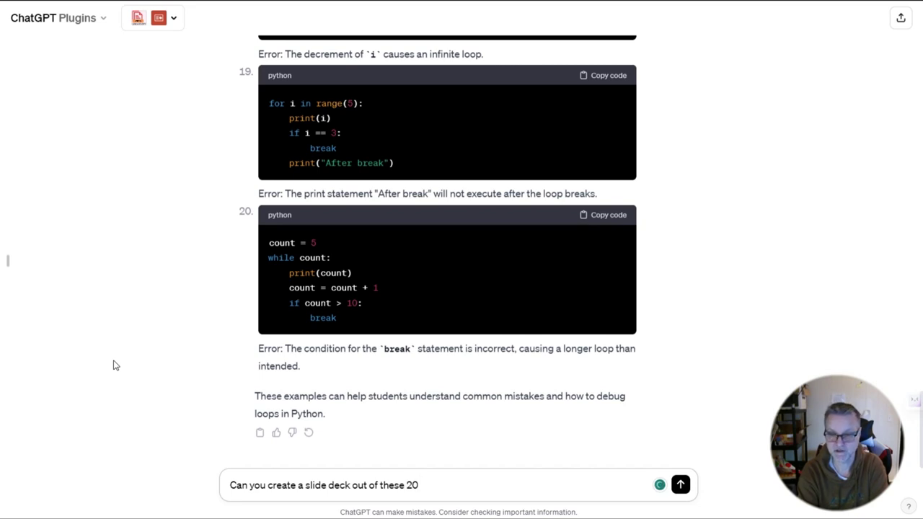
{"action": "type", "text": " piece"}
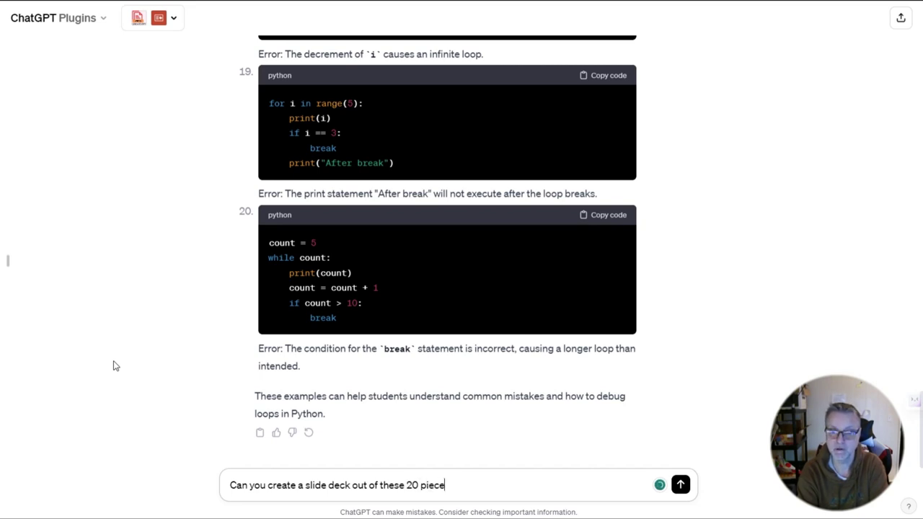
{"action": "type", "text": "s of code wit"}
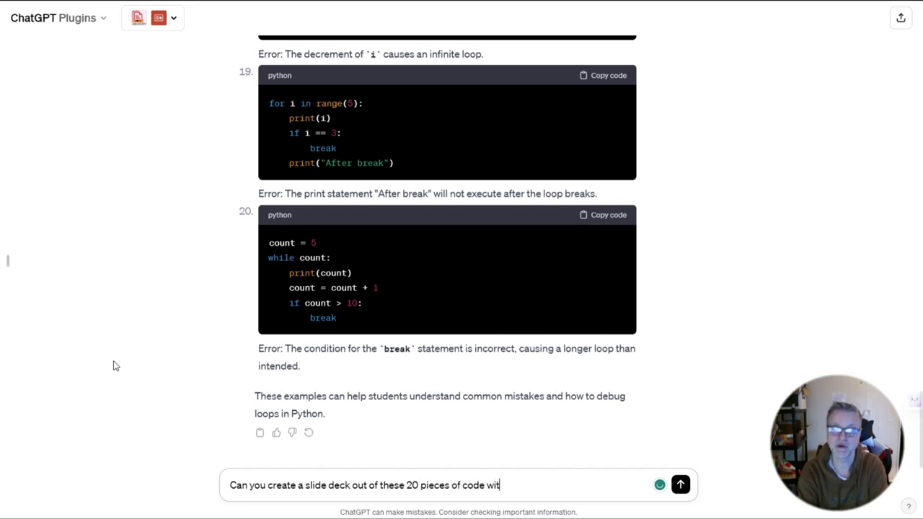
{"action": "type", "text": "h errors"}
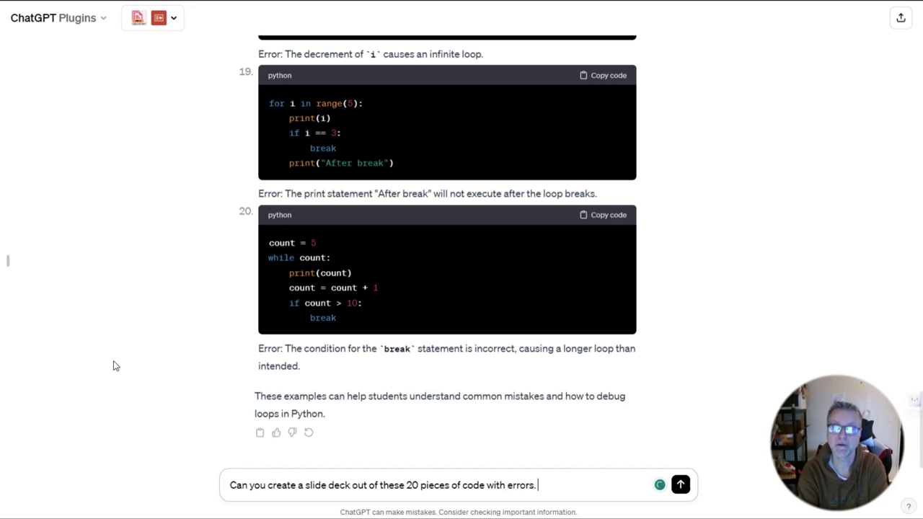
{"action": "type", "text": ", using one of the"}
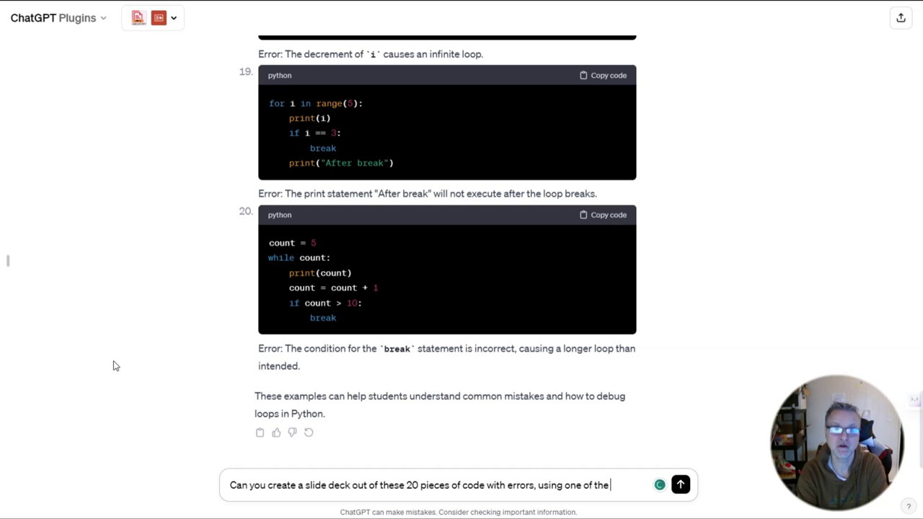
{"action": "type", "text": " plugin"}
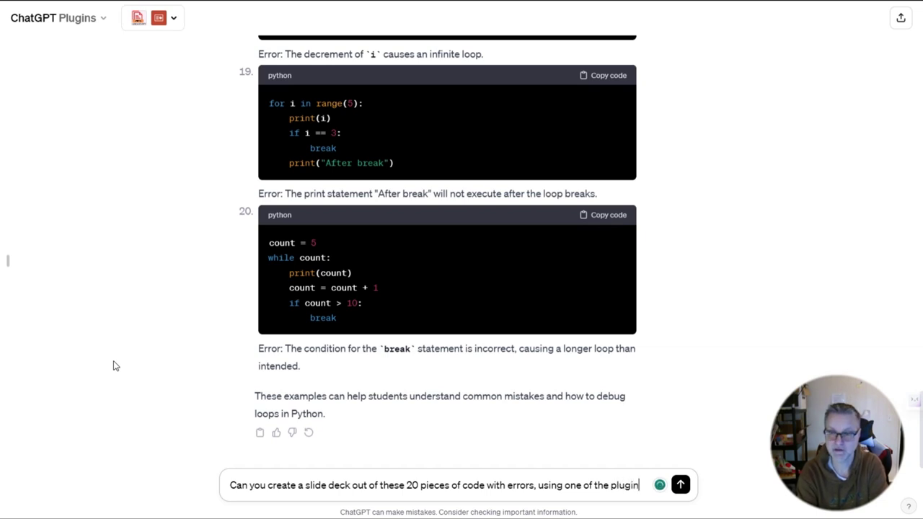
{"action": "type", "text": "s"}
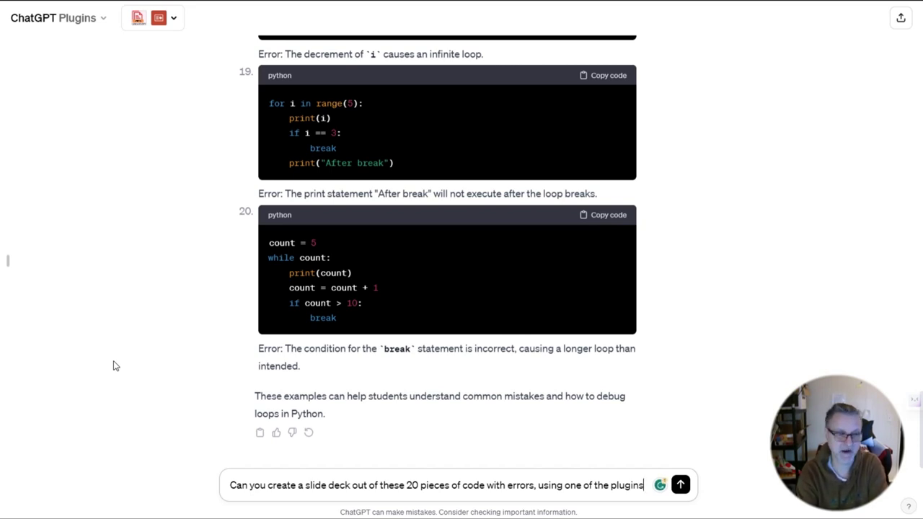
{"action": "type", "text": "you have installed. "}
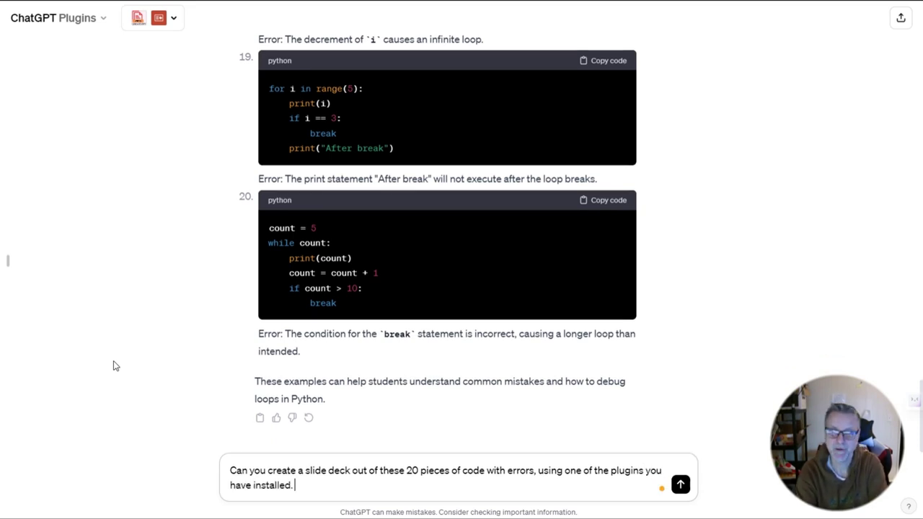
{"action": "type", "text": "Every page sho"}
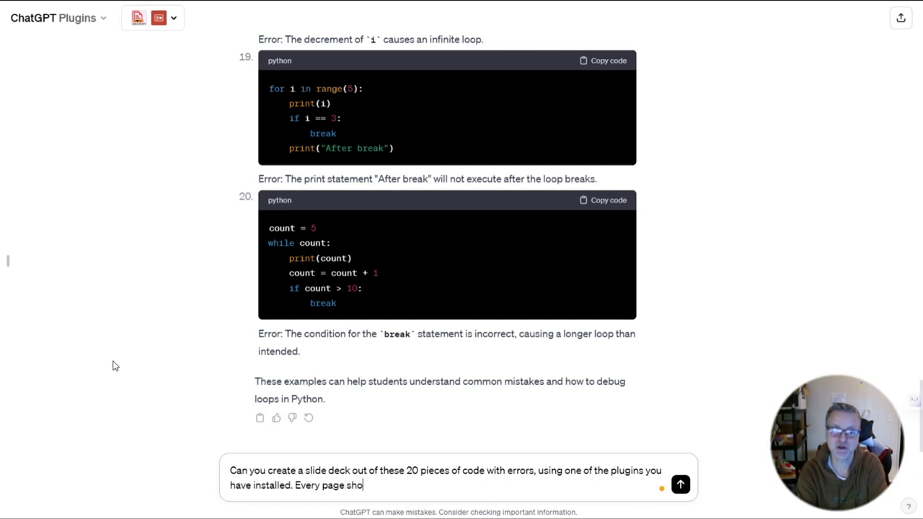
{"action": "type", "text": "uld ghve t"}
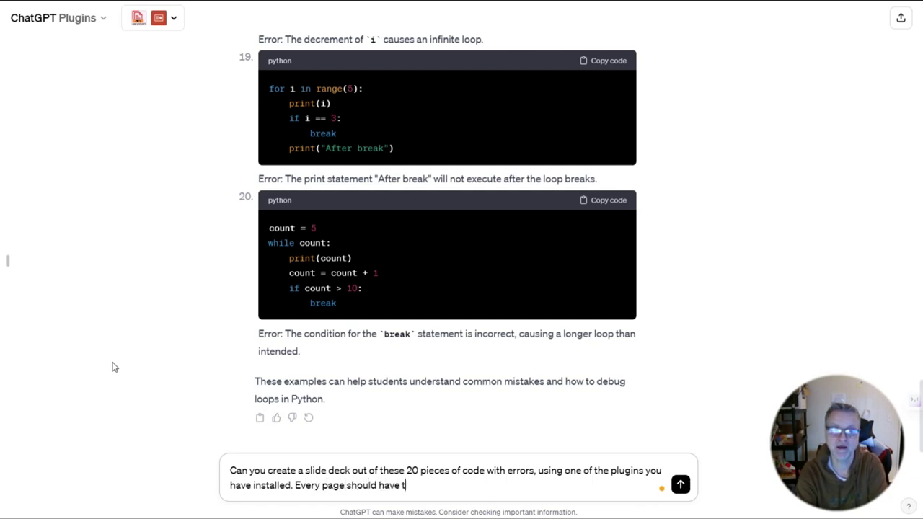
{"action": "type", "text": "he same titl"}
{"action": "type", "text": "e: \"Find the error\". There should be one intro page, explaining what we are doing."}
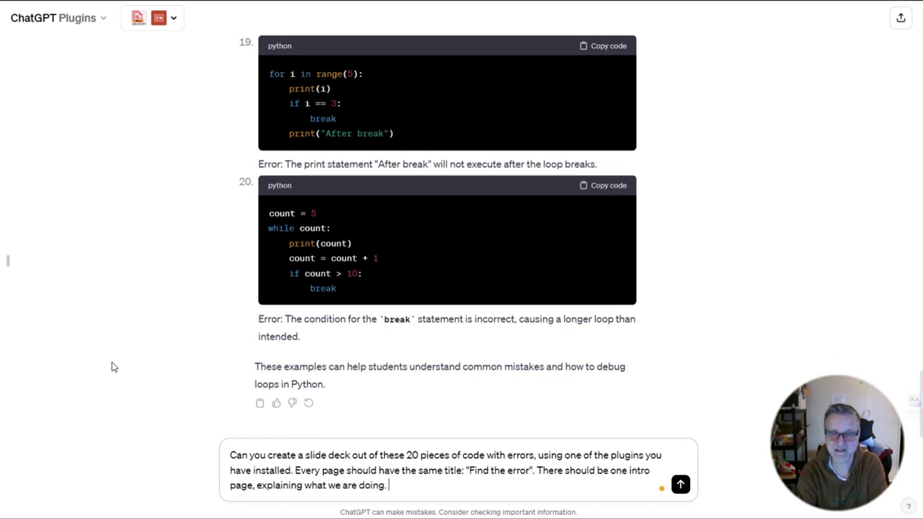
{"action": "key", "text": "Return"}
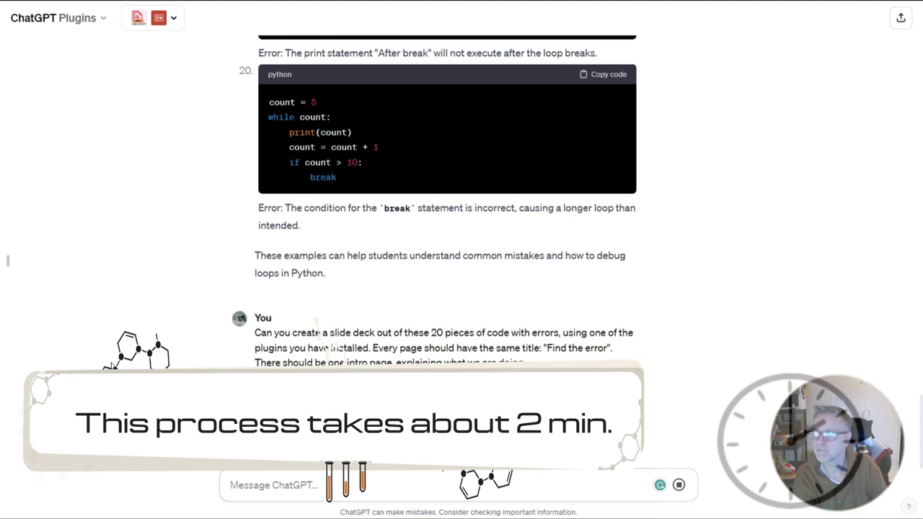
Step: Check the enabled plugins, then download the AnySlides 'Find the Error' deck as a .pptx file
{"action": "left_click", "coordinate": [173, 18]}
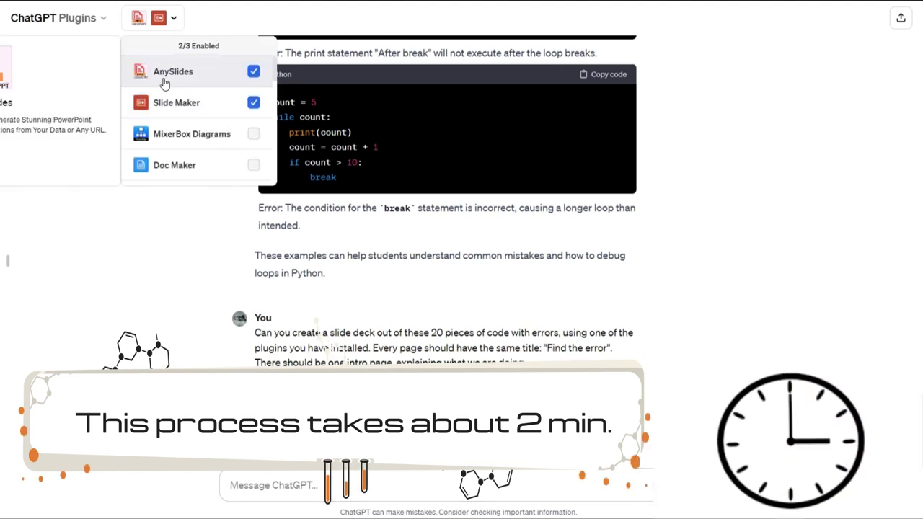
{"action": "left_click", "coordinate": [106, 288]}
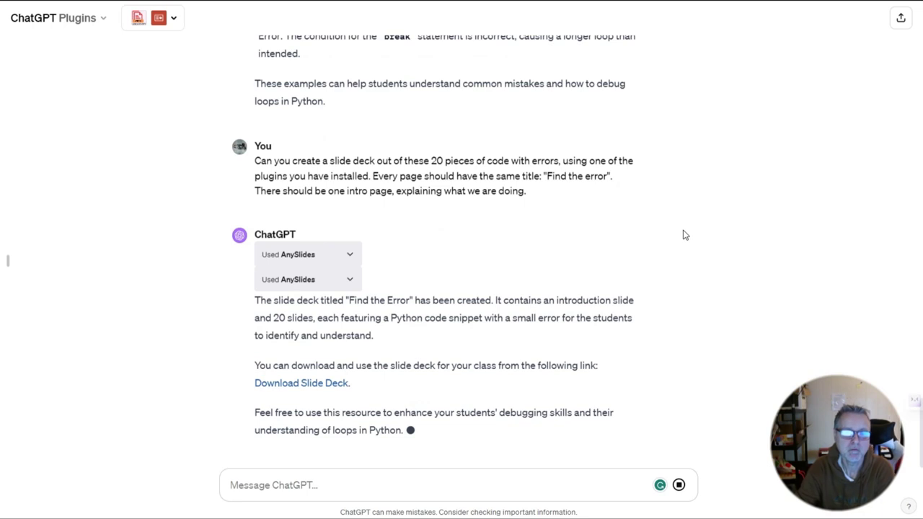
{"action": "left_click", "coordinate": [318, 374]}
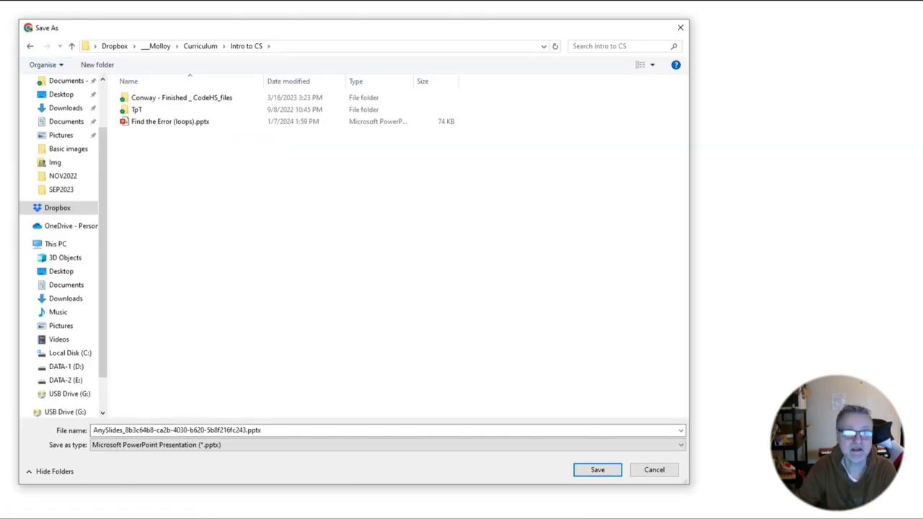
{"action": "left_click", "coordinate": [175, 445]}
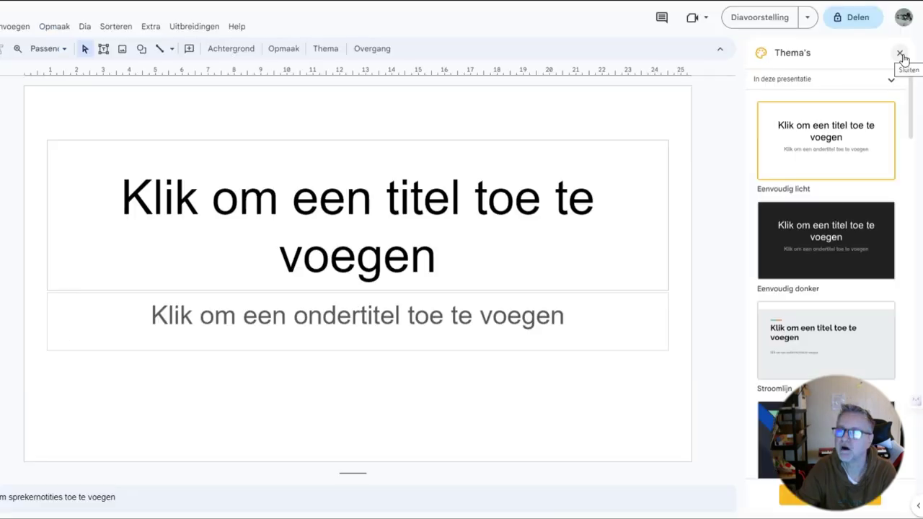
Step: Dismiss the Themes panel and bring up Import slides from the File menu
{"action": "left_click", "coordinate": [900, 56]}
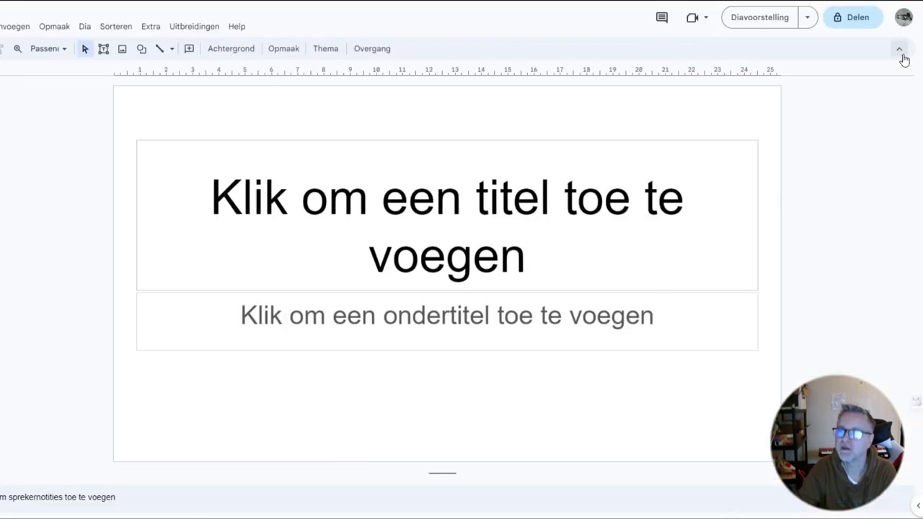
{"action": "left_click", "coordinate": [1, 26]}
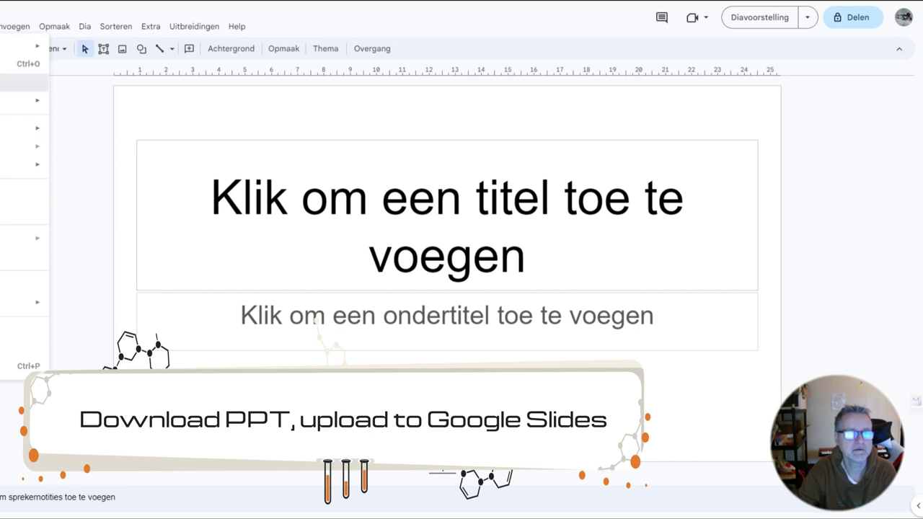
{"action": "left_click", "coordinate": [22, 83]}
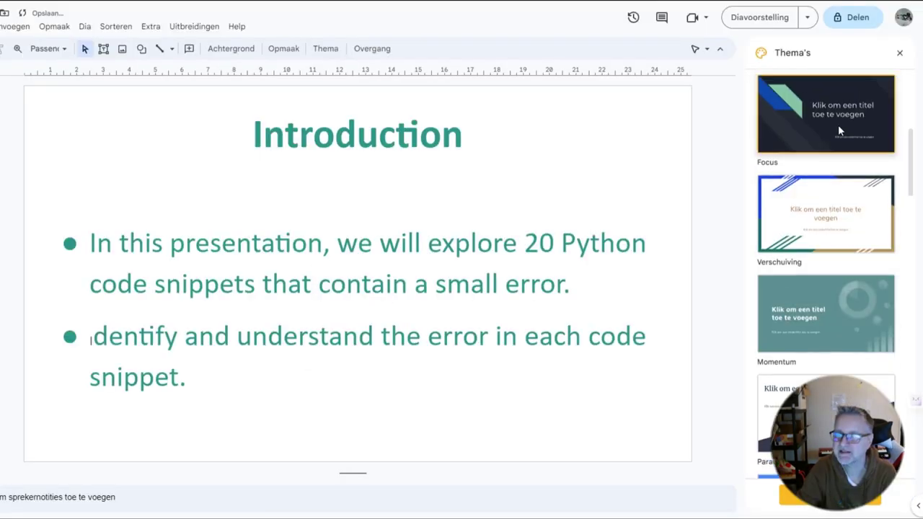
Step: Apply a dark theme, delete the stray letter before 'Identify', and remove bullets from the code text
{"action": "left_click", "coordinate": [839, 130]}
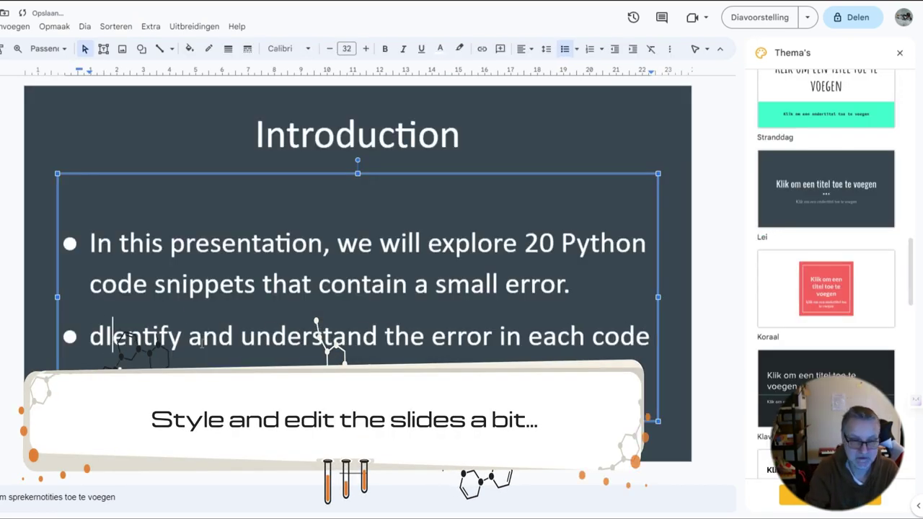
{"action": "key", "text": "BackSpace"}
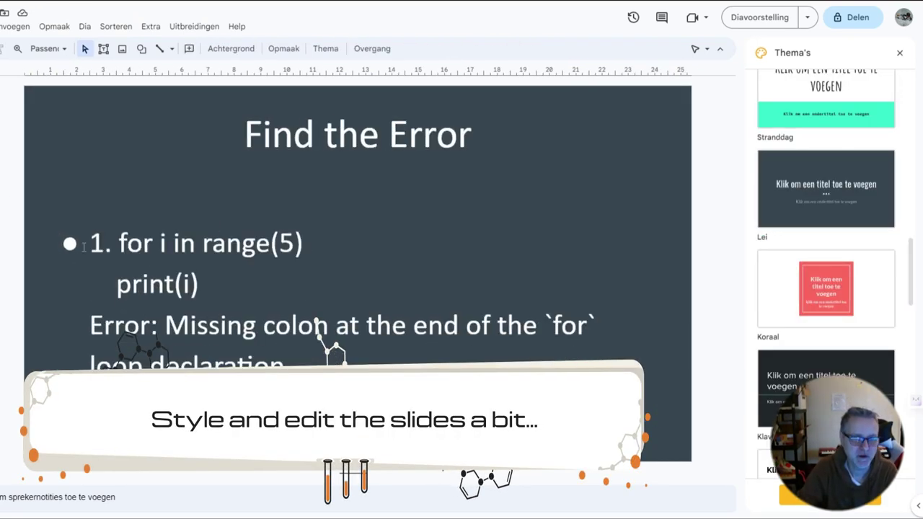
{"action": "left_click", "coordinate": [84, 247]}
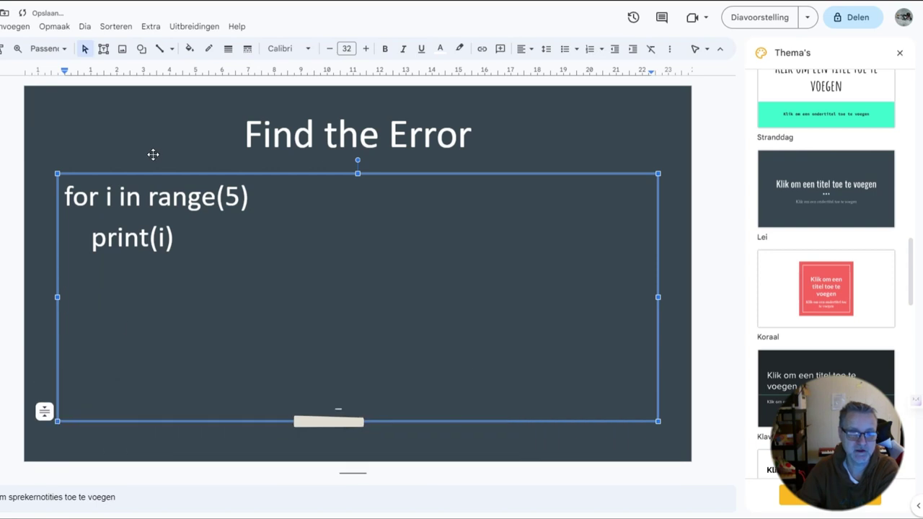
{"action": "left_click", "coordinate": [153, 155]}
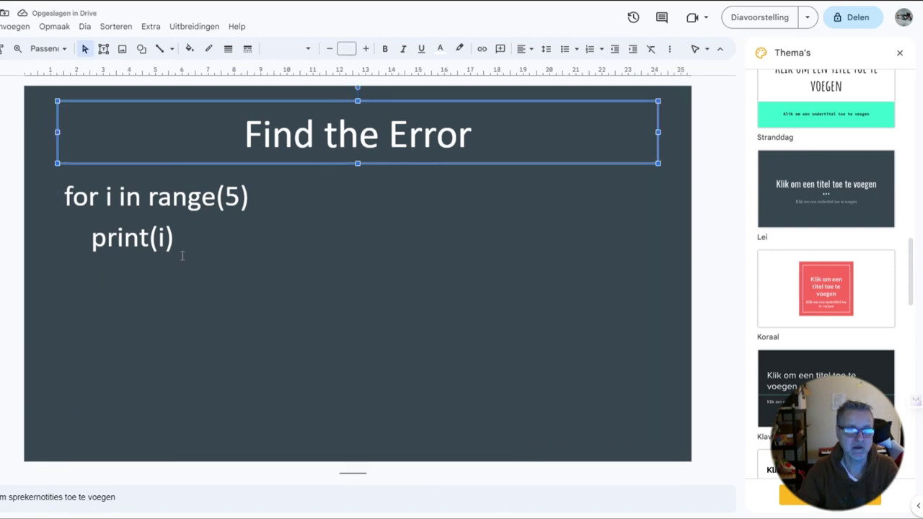